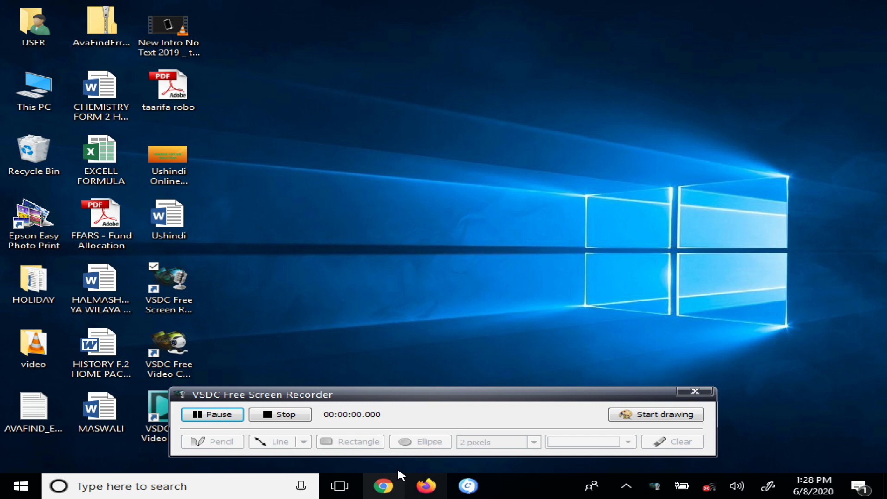
{"action": "left_click_drag", "start_coordinate": [424, 402], "coordinate": [428, 496]}
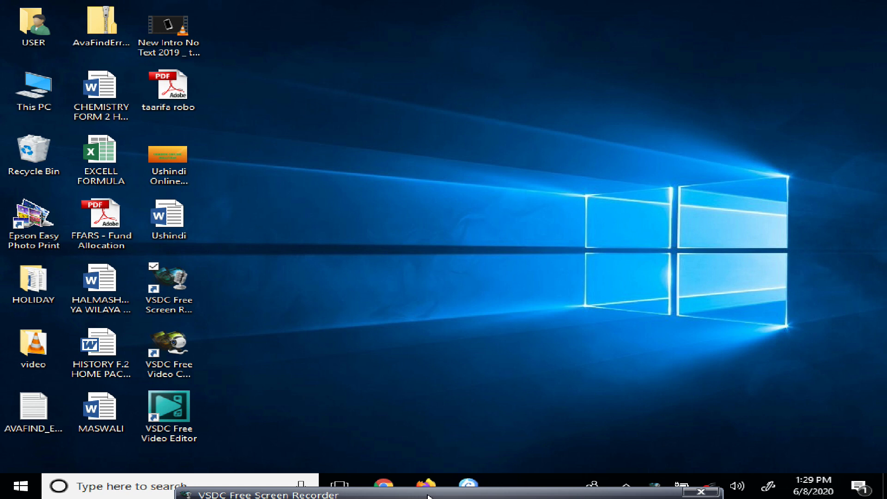
{"action": "right_click", "coordinate": [347, 131]}
{"action": "left_click", "coordinate": [416, 175]}
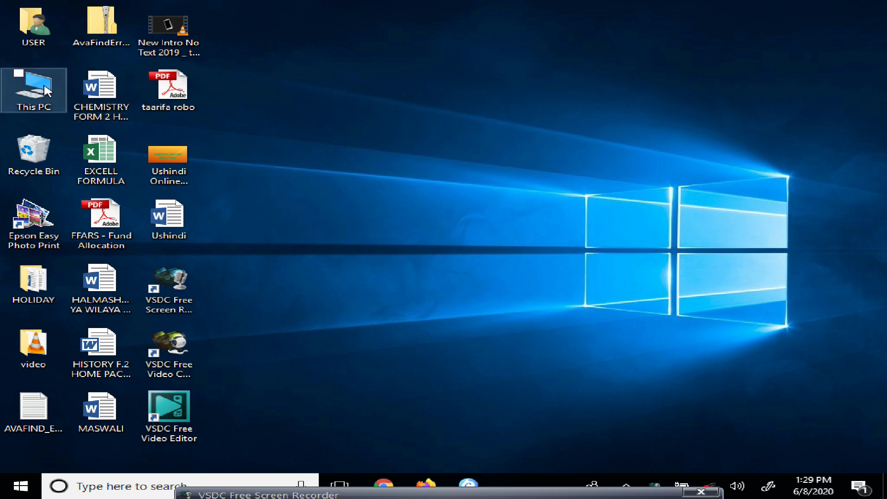
- Check the drives listed in This PC and close its window
{"action": "double_click", "coordinate": [47, 90]}
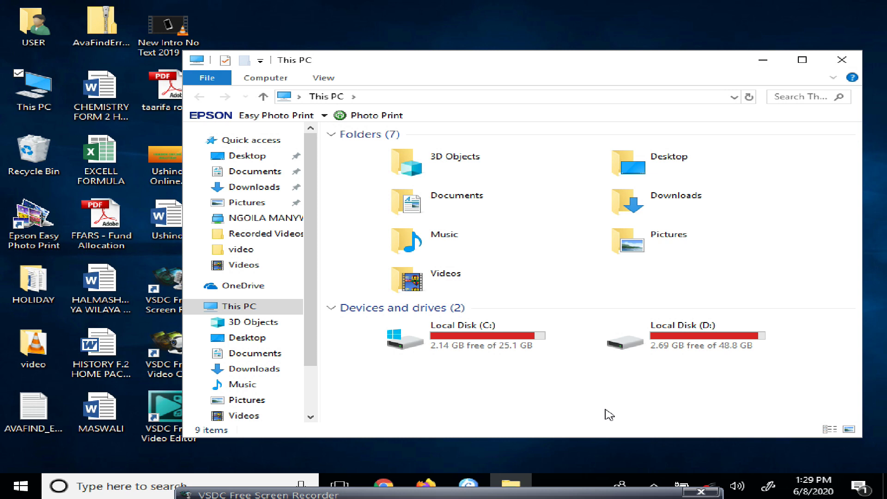
{"action": "left_click", "coordinate": [842, 60]}
{"action": "right_click", "coordinate": [455, 74]}
{"action": "left_click", "coordinate": [498, 105]}
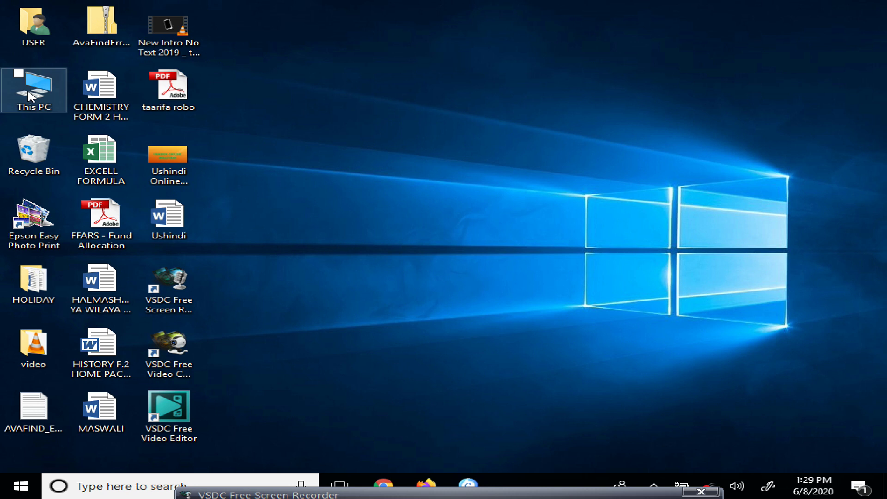
- Open Computer Management for This PC and display Device Manager
{"action": "right_click", "coordinate": [38, 79]}
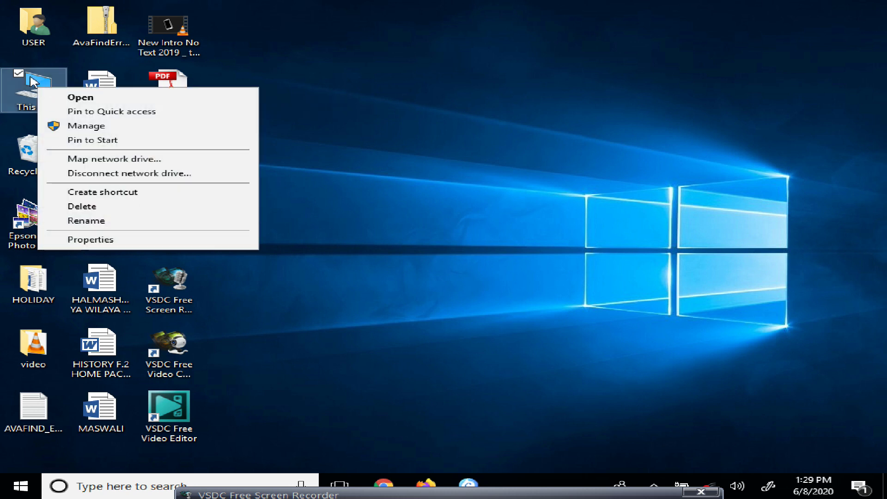
{"action": "left_click", "coordinate": [37, 80]}
{"action": "right_click", "coordinate": [38, 80]}
{"action": "left_click", "coordinate": [109, 117]}
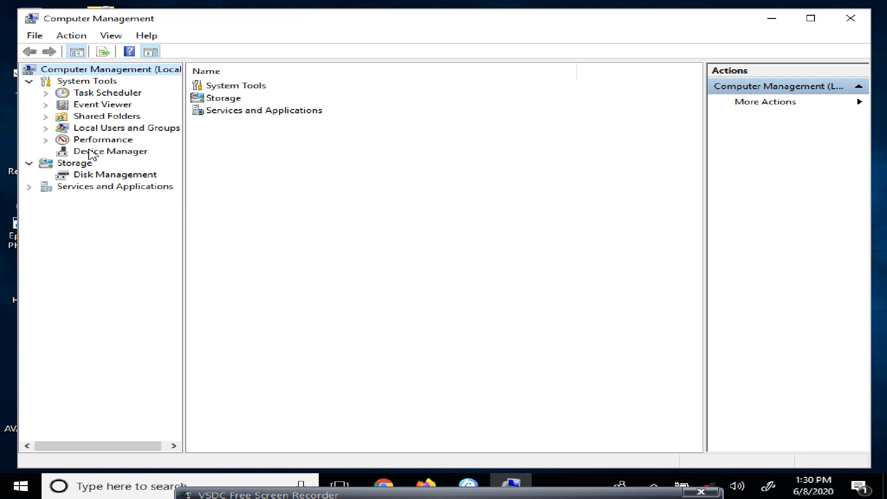
{"action": "left_click", "coordinate": [122, 155]}
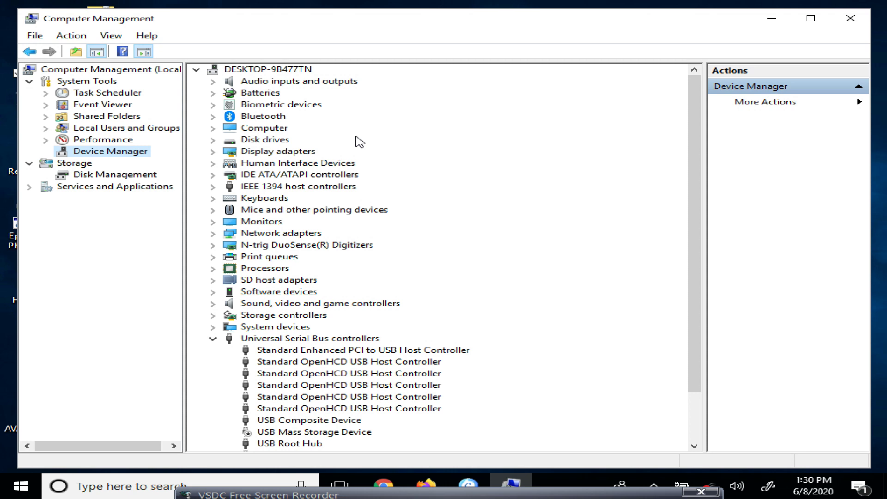
- Search automatically for updated driver software for the USB Mass Storage Device and close the update wizard
{"action": "scroll", "coordinate": [402, 165], "scroll_direction": "down", "scroll_amount": 2}
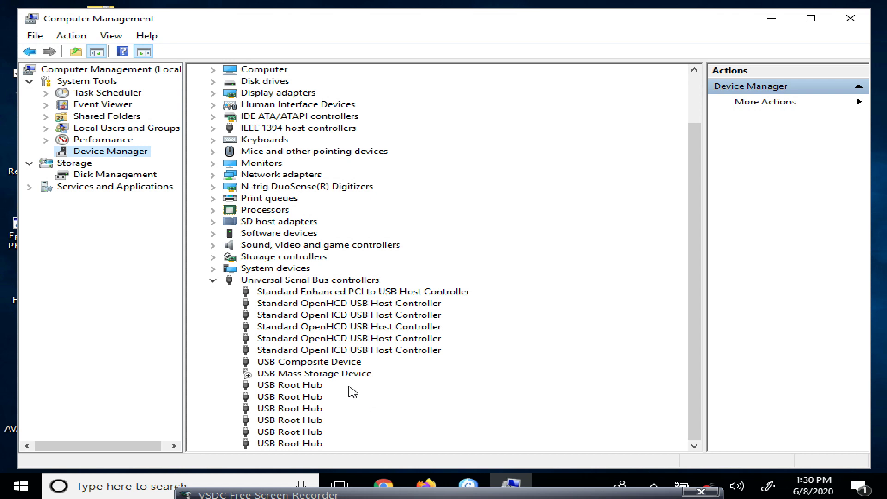
{"action": "right_click", "coordinate": [307, 373]}
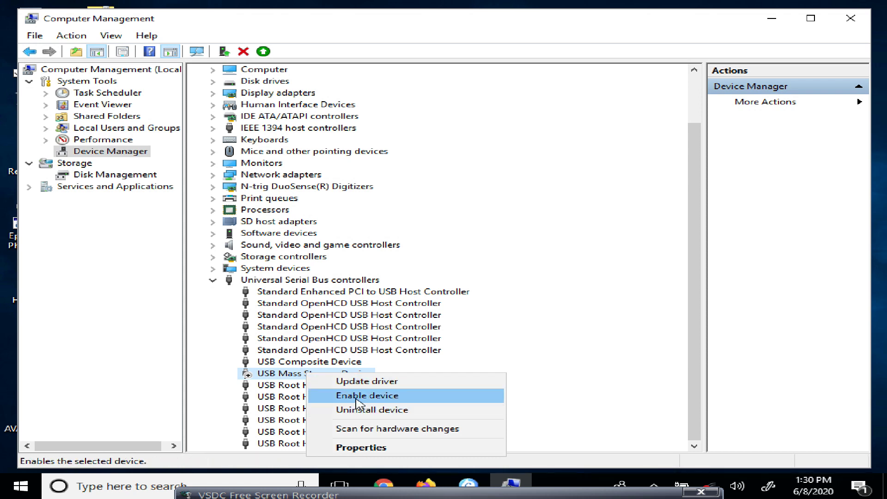
{"action": "left_click", "coordinate": [377, 381]}
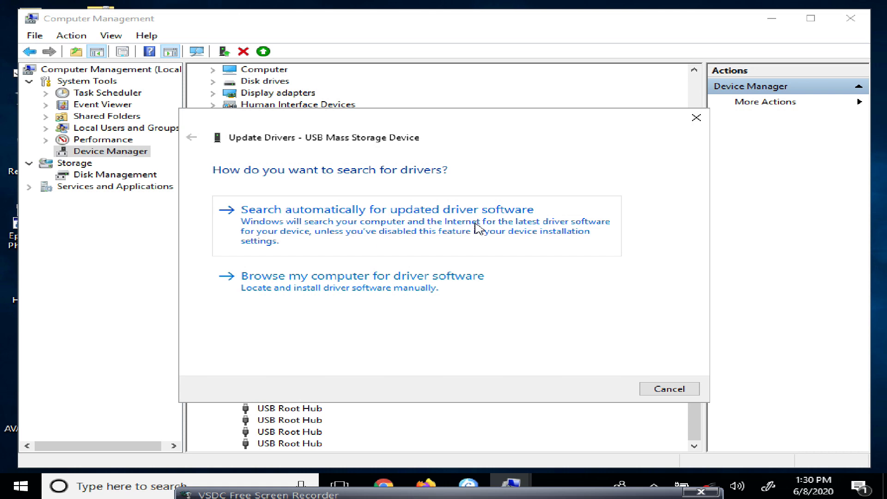
{"action": "left_click", "coordinate": [413, 220]}
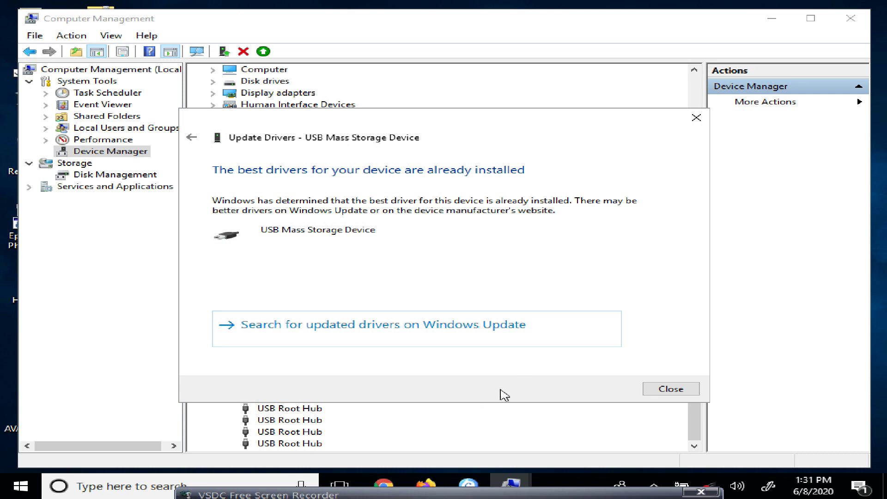
{"action": "left_click", "coordinate": [665, 391]}
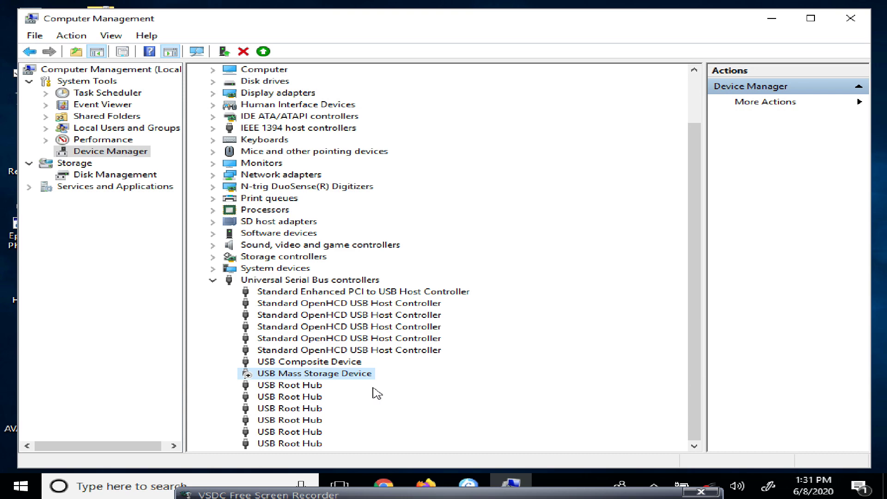
- Enable the USB Mass Storage Device and close Computer Management
{"action": "right_click", "coordinate": [302, 377]}
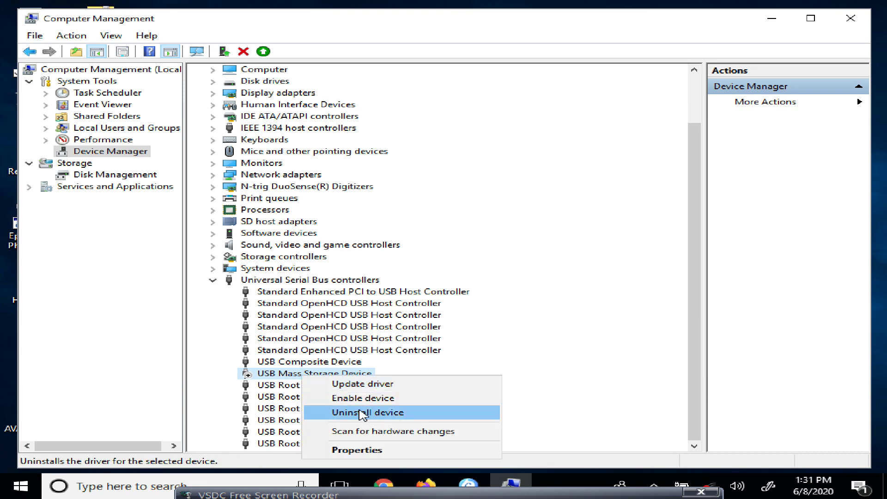
{"action": "left_click", "coordinate": [373, 400]}
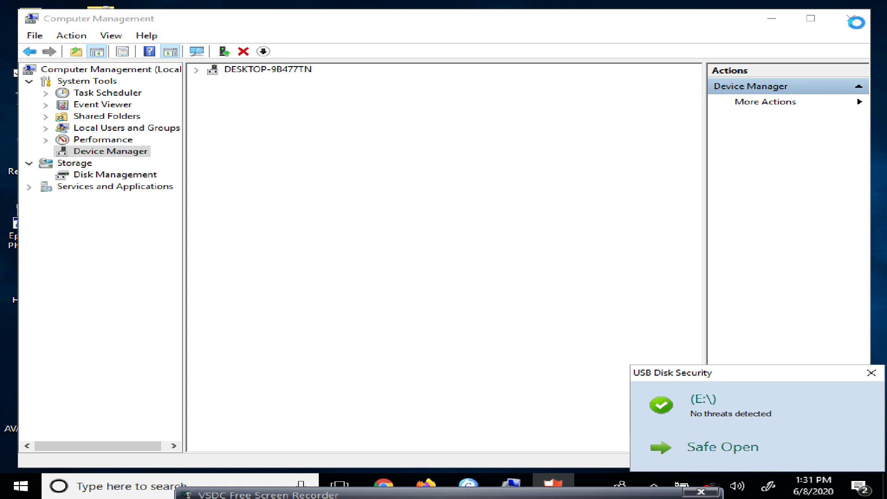
{"action": "left_click", "coordinate": [781, 22]}
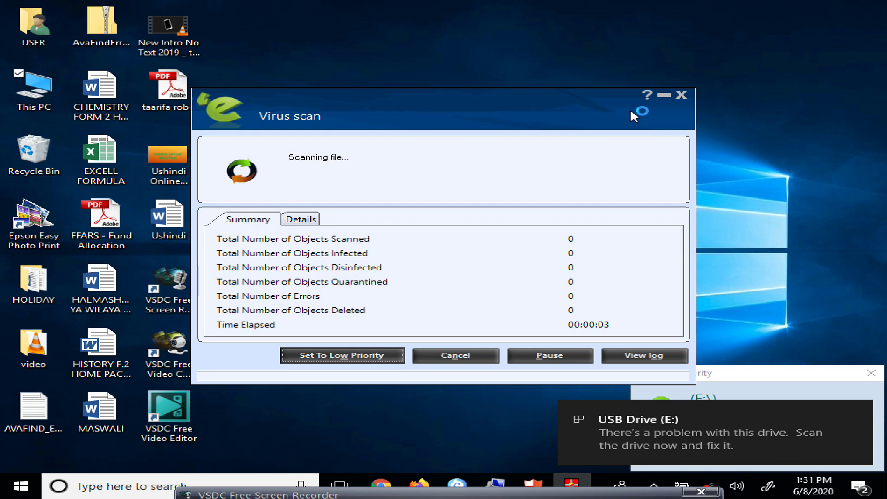
- Dismiss the virus scan window and open This PC to check for the USB drive
{"action": "left_click", "coordinate": [682, 95]}
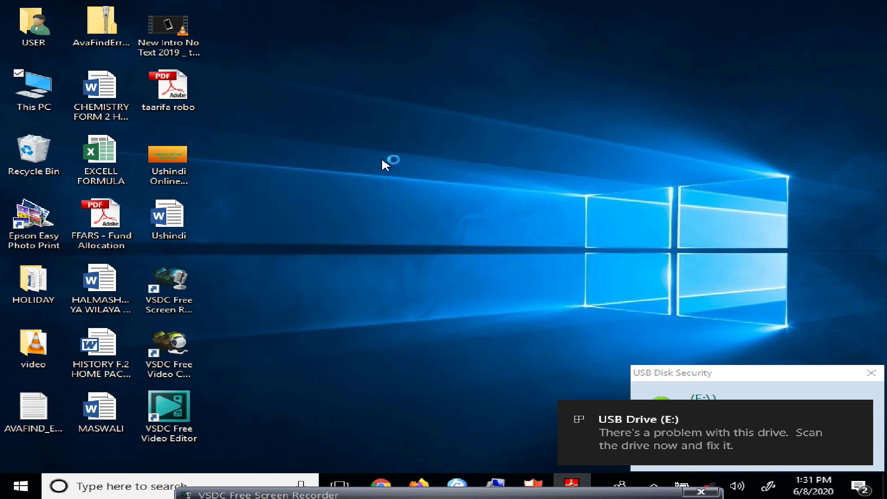
{"action": "left_click", "coordinate": [35, 85]}
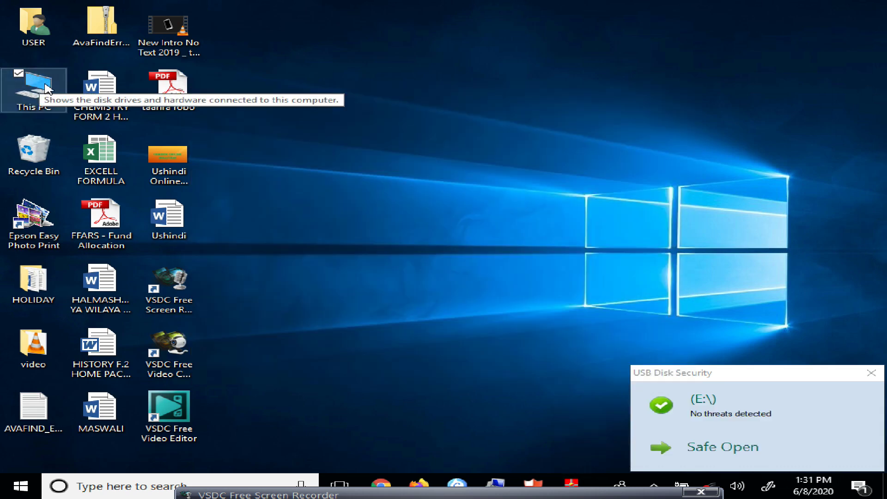
{"action": "double_click", "coordinate": [48, 89]}
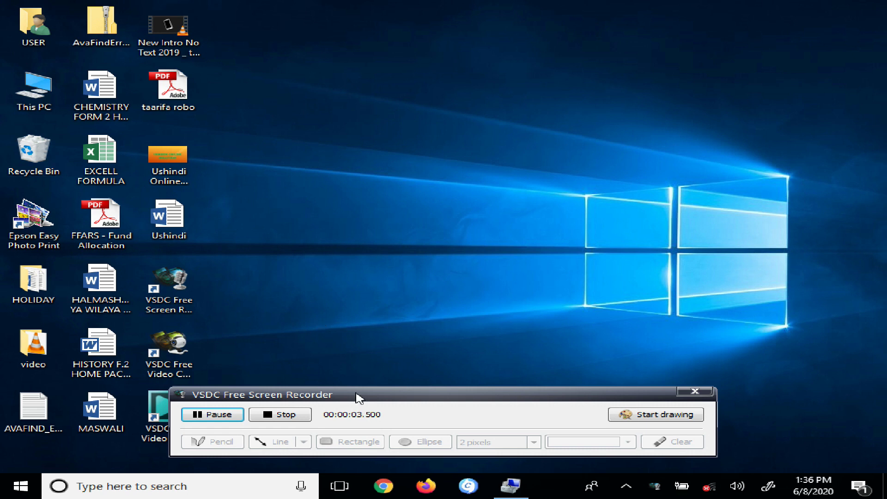
- Search Windows for "TROU" and open the Troubleshoot system settings
{"action": "left_click_drag", "start_coordinate": [359, 397], "coordinate": [357, 482]}
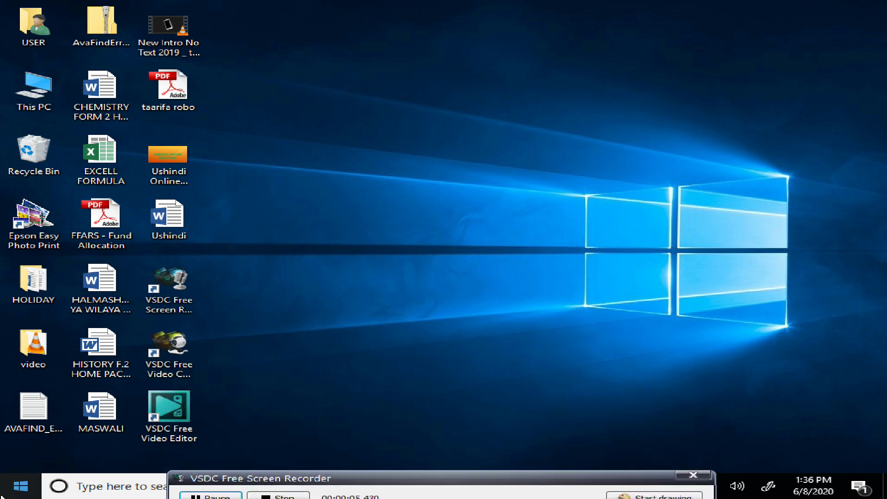
{"action": "left_click", "coordinate": [37, 489]}
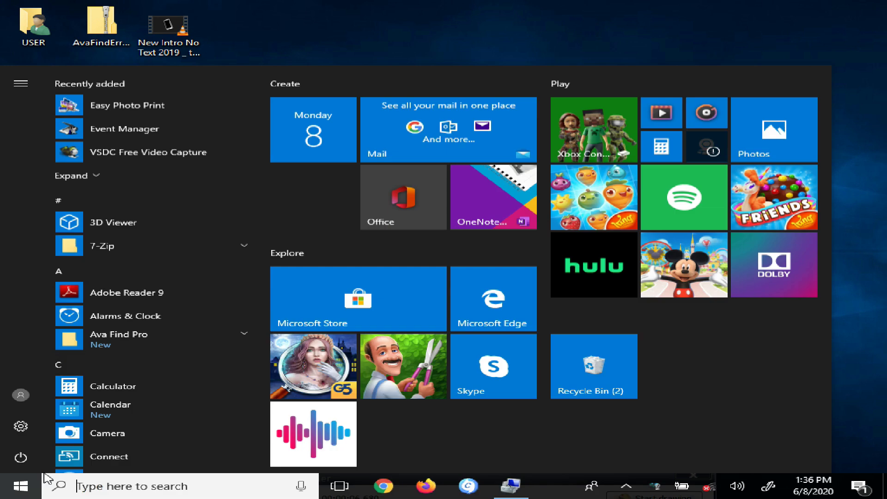
{"action": "left_click", "coordinate": [98, 487]}
{"action": "type", "text": "T"}
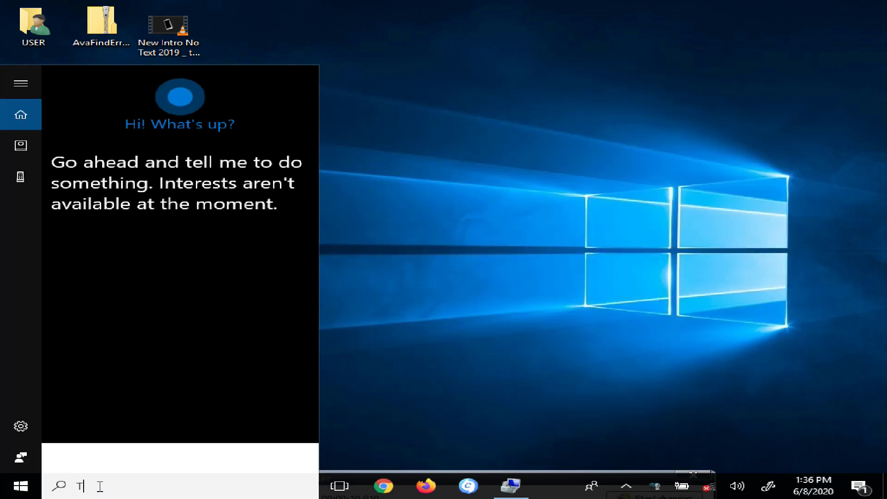
{"action": "type", "text": "RO"}
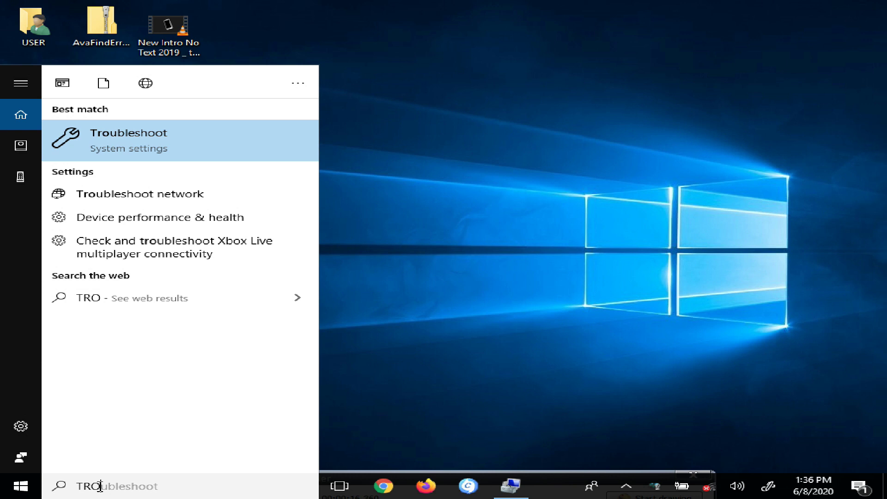
{"action": "type", "text": "U"}
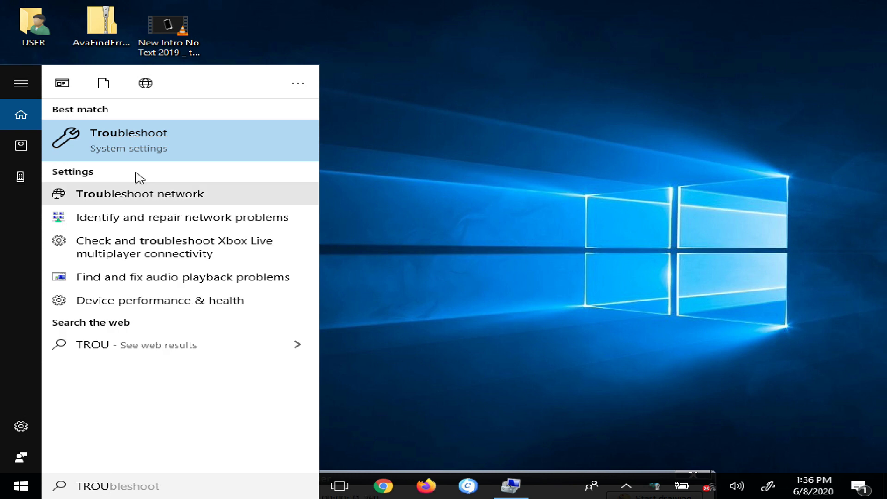
{"action": "left_click", "coordinate": [138, 155]}
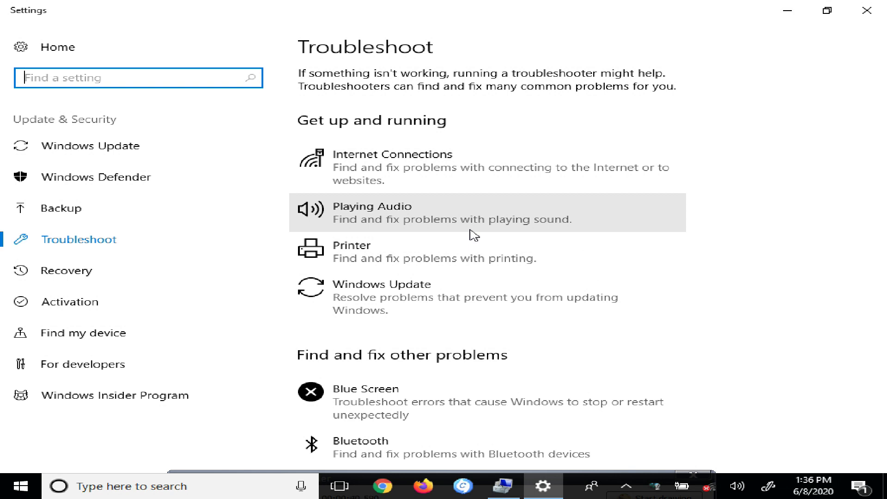
- Run the Hardware and Devices troubleshooter from the other problems in the Troubleshoot settings
{"action": "scroll", "coordinate": [475, 234], "scroll_direction": "down", "scroll_amount": 10}
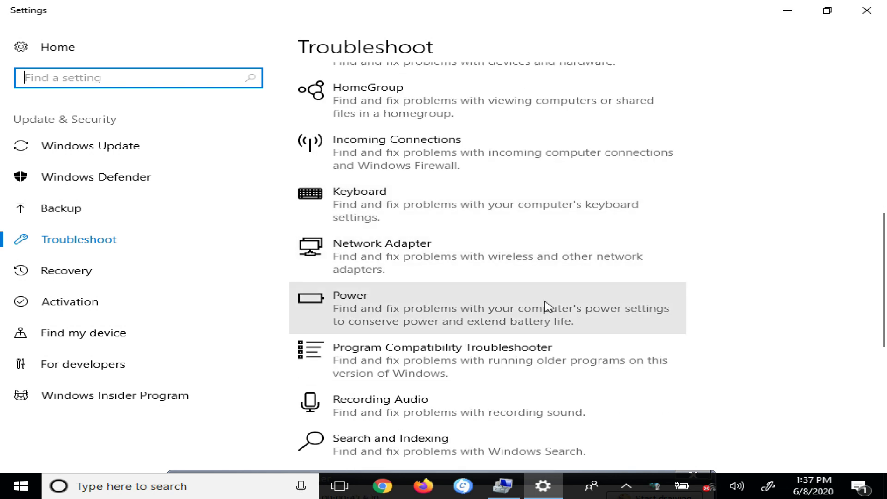
{"action": "scroll", "coordinate": [545, 306], "scroll_direction": "down", "scroll_amount": 7}
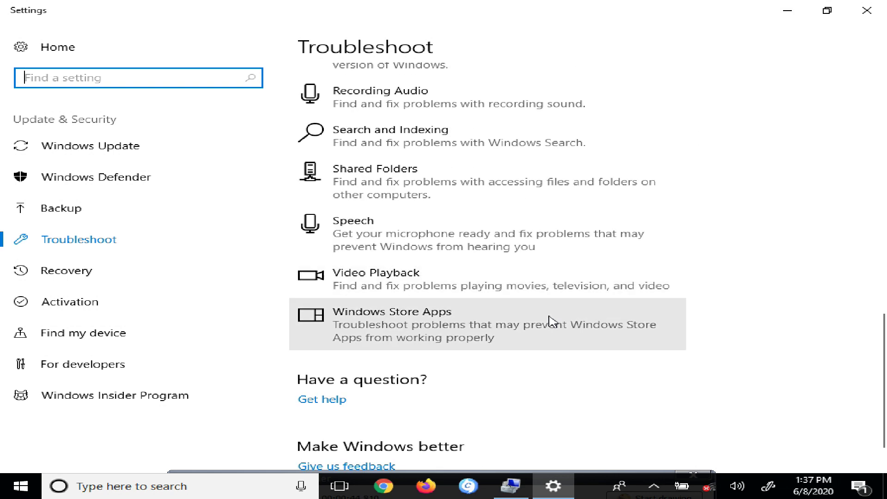
{"action": "scroll", "coordinate": [550, 321], "scroll_direction": "up", "scroll_amount": 9}
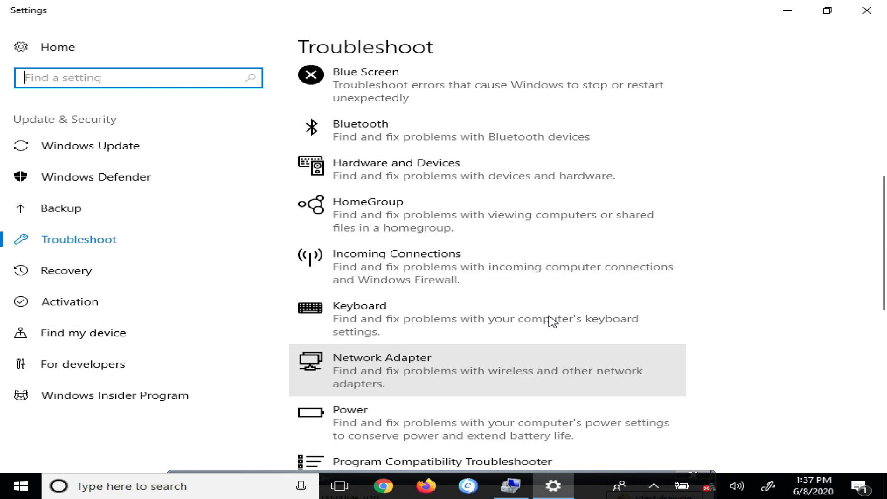
{"action": "scroll", "coordinate": [508, 286], "scroll_direction": "up", "scroll_amount": 1}
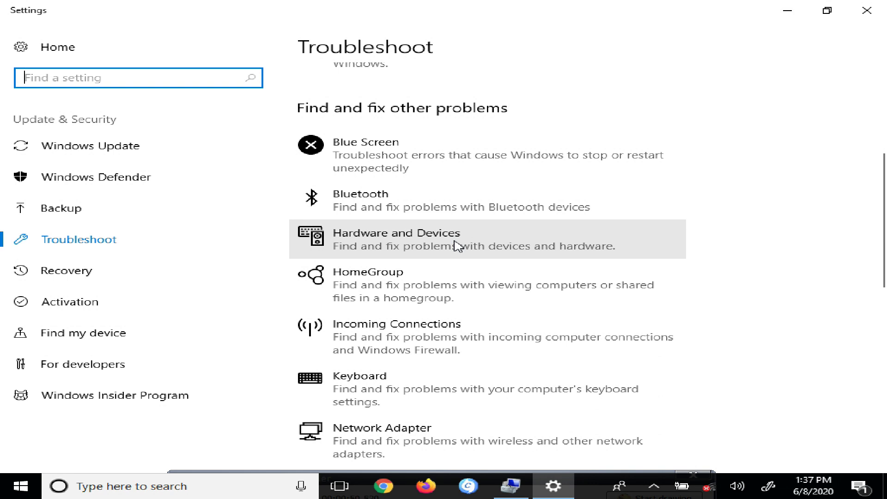
{"action": "left_click", "coordinate": [457, 246]}
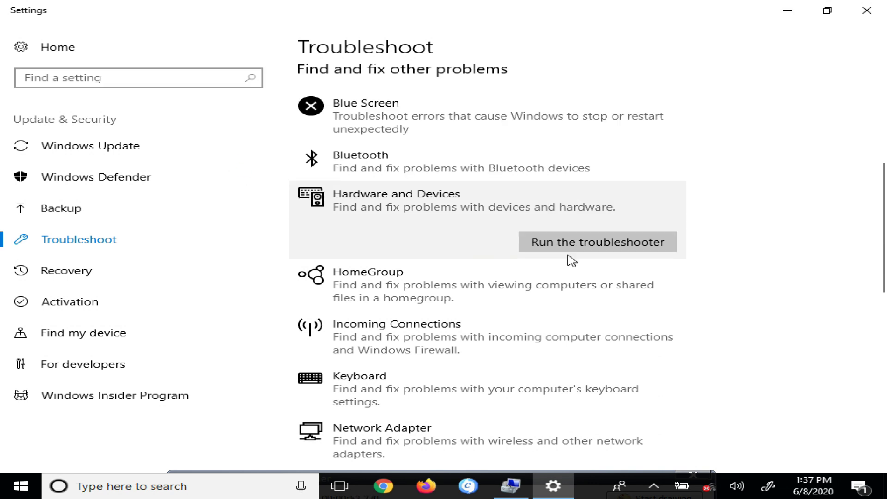
{"action": "left_click", "coordinate": [601, 249]}
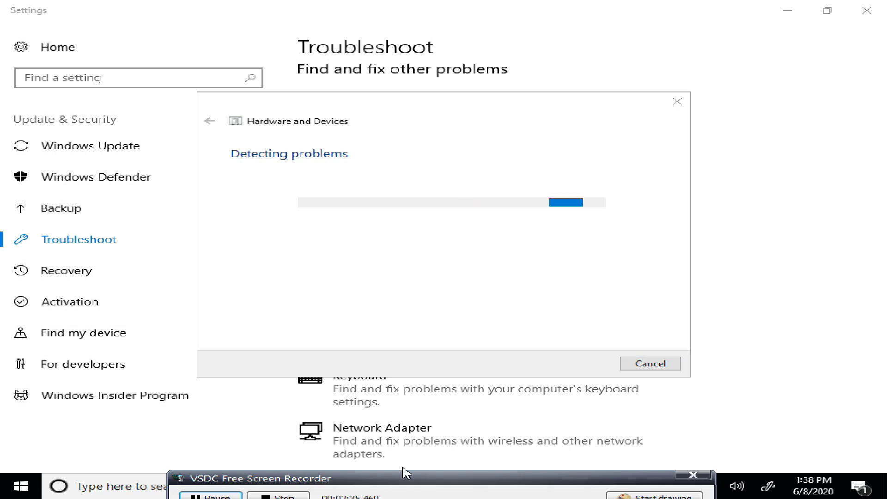
- Tell the troubleshooter the device is not listed, apply the PC restart fix and continue past the restart notice
{"action": "mouse_move", "coordinate": [408, 480]}
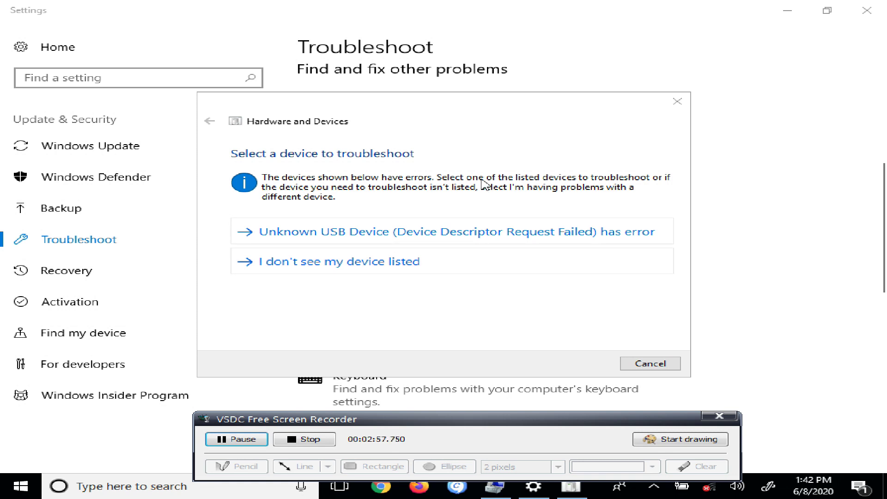
{"action": "left_click", "coordinate": [417, 258]}
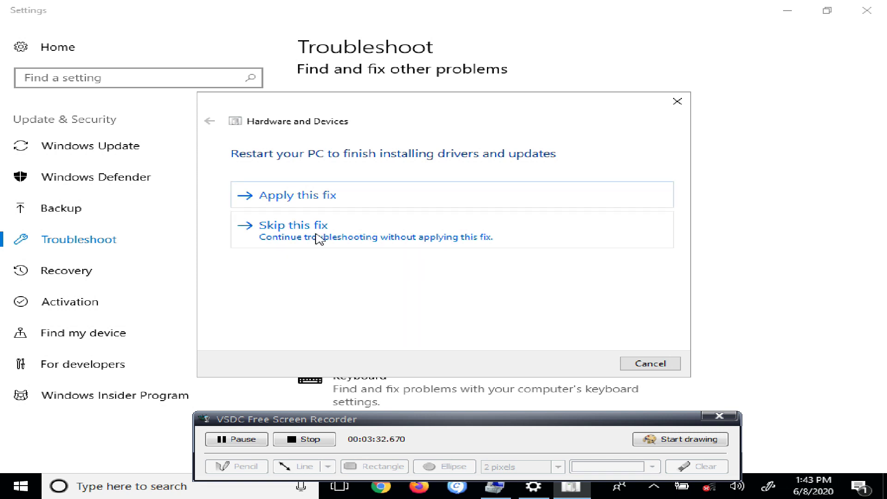
{"action": "left_click", "coordinate": [307, 202]}
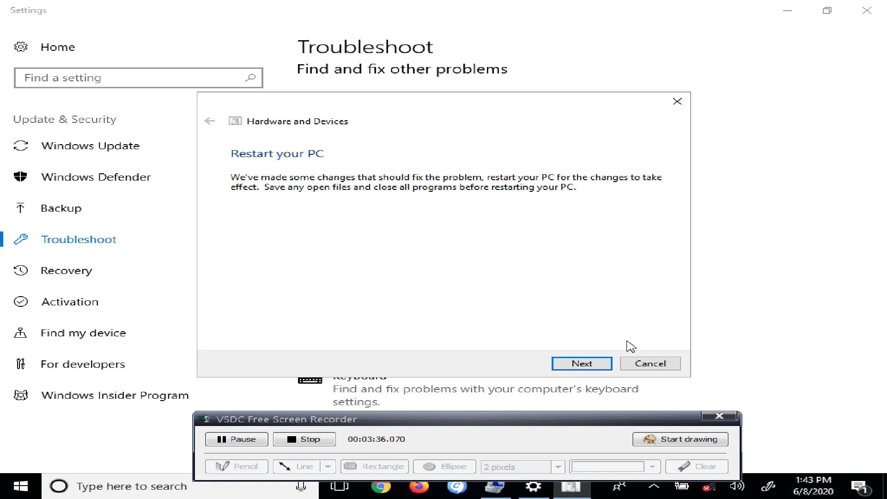
{"action": "left_click", "coordinate": [599, 364]}
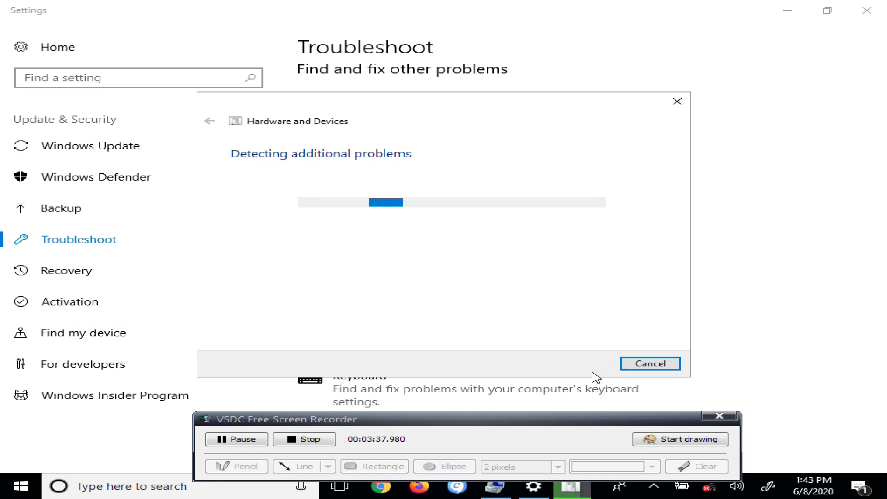